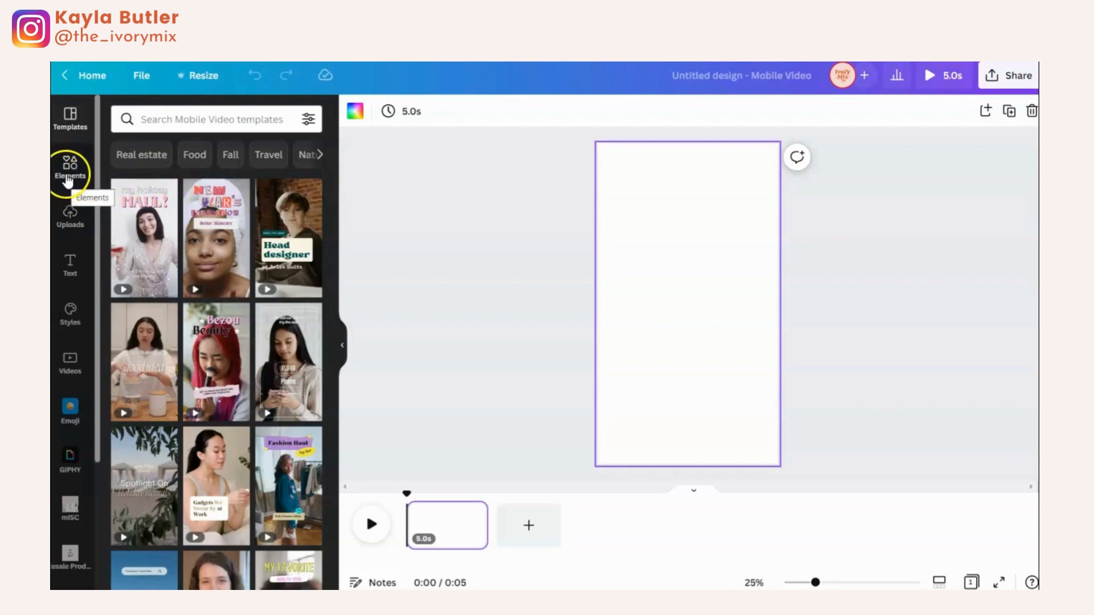
# Open the full collection of video elements.
pyautogui.click(68, 178)
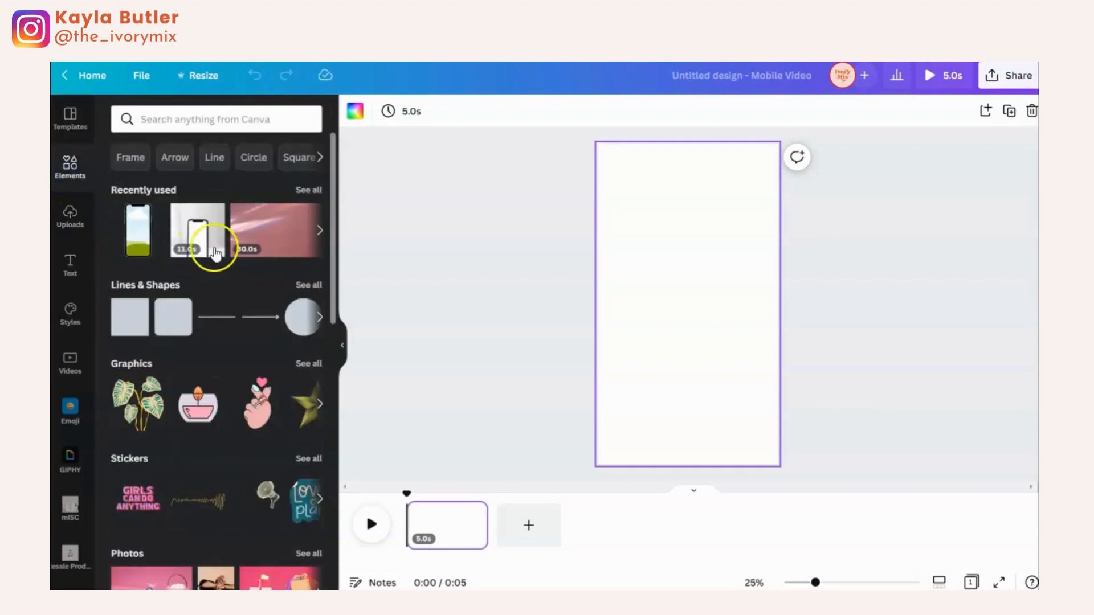
pyautogui.scroll(-6, 218, 269)
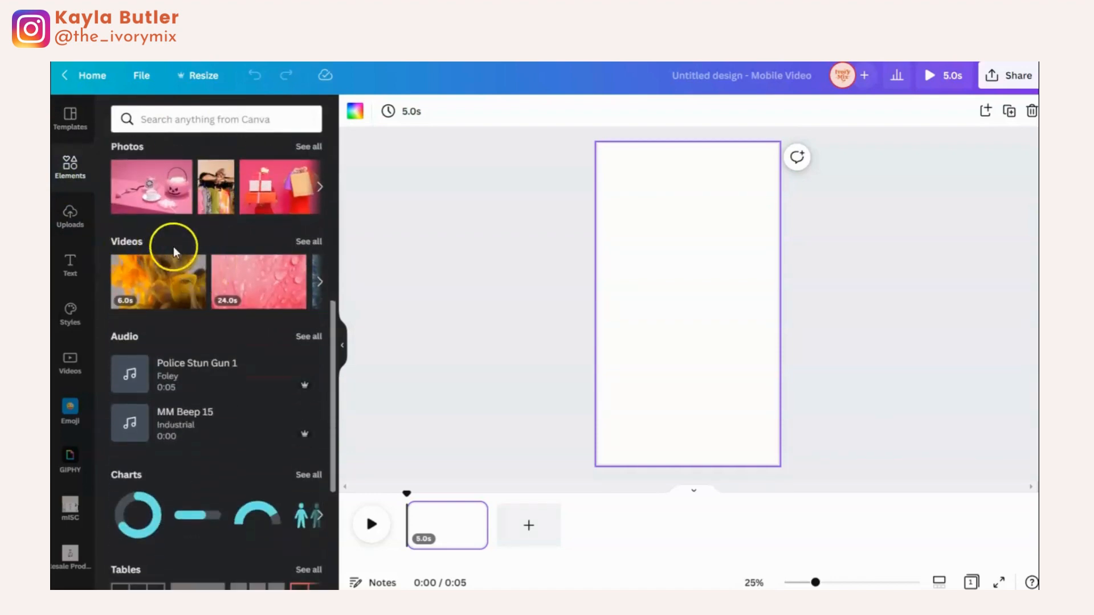
pyautogui.click(309, 241)
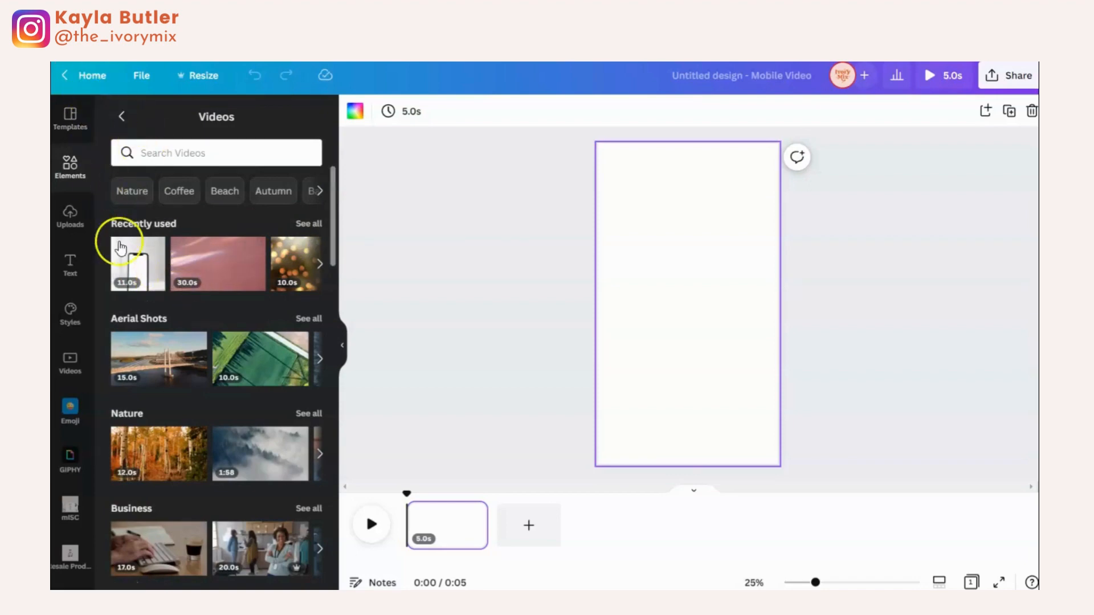
# Add the 30-second pink light video, rotate it to vertical and enlarge it to cover the whole page.
pyautogui.click(191, 268)
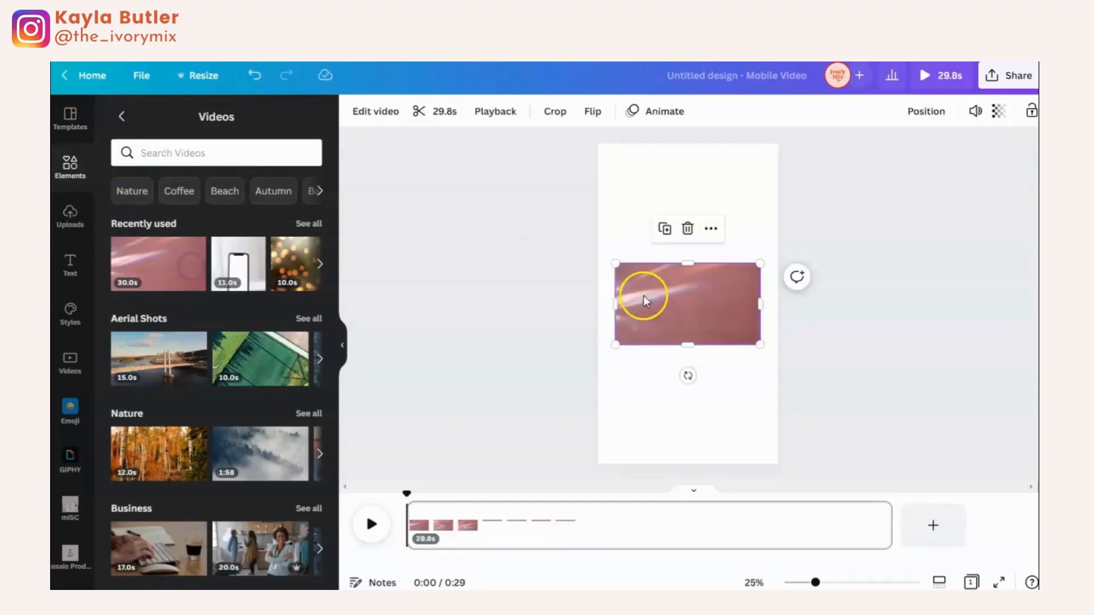
pyautogui.moveTo(689, 375); pyautogui.dragTo(578, 307)
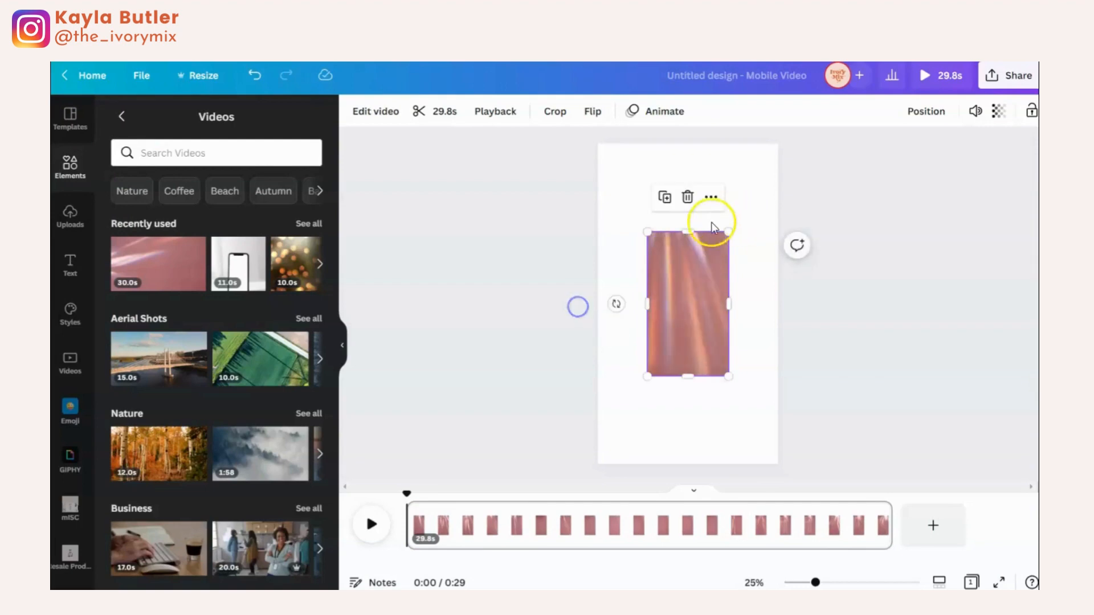
pyautogui.moveTo(648, 230); pyautogui.dragTo(586, 152)
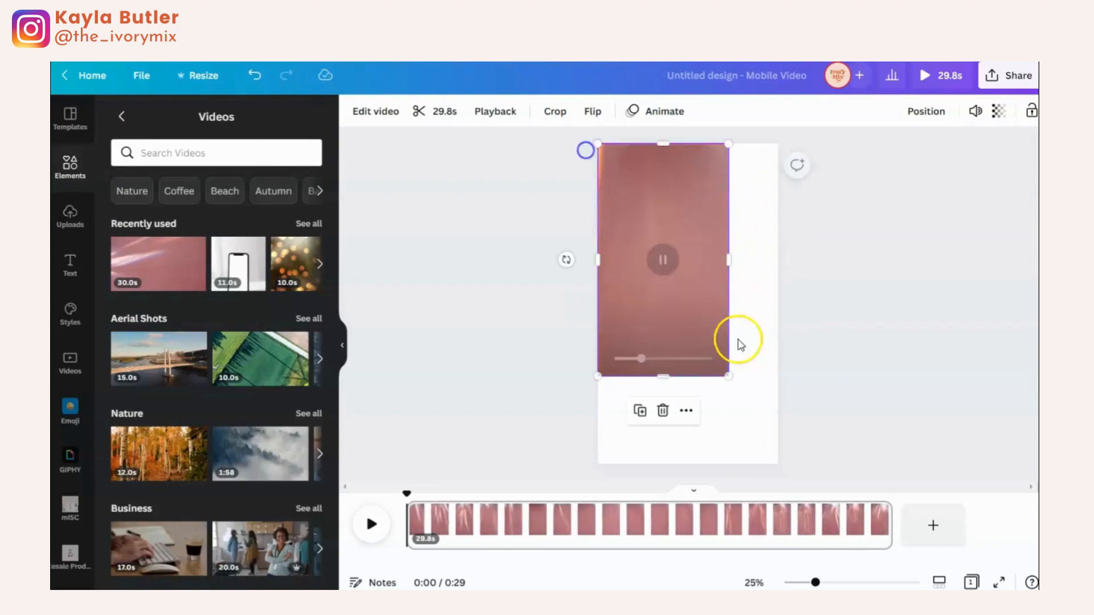
pyautogui.moveTo(730, 376); pyautogui.dragTo(782, 464)
pyautogui.click(840, 397)
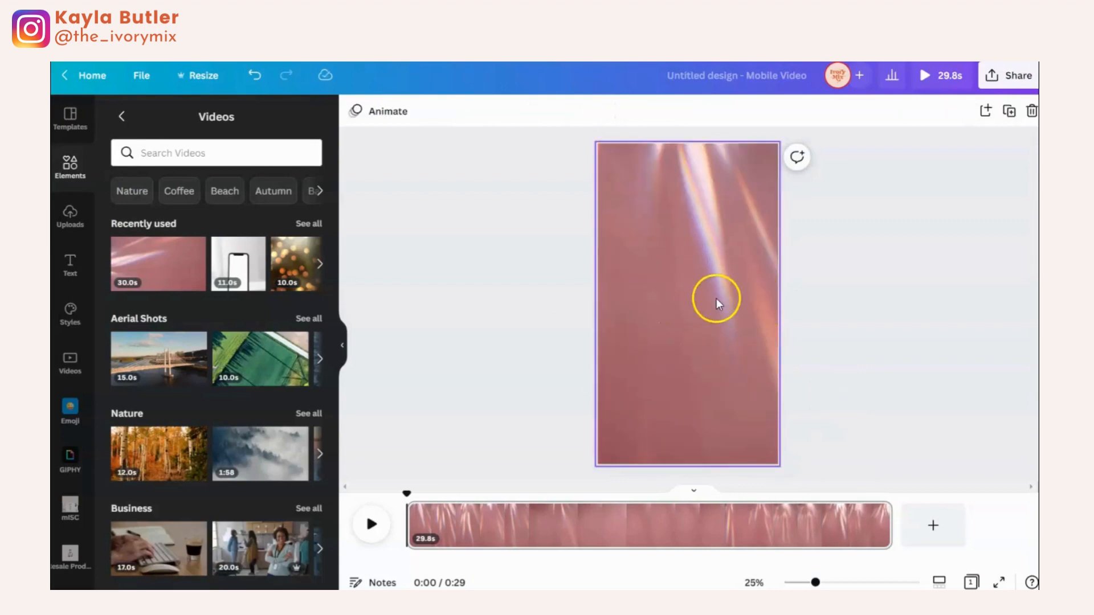
# Replace the pink video with the 11-second white phone mockup video, and delete that one from the page too.
pyautogui.click(672, 344)
pyautogui.press('Delete')
pyautogui.click(226, 259)
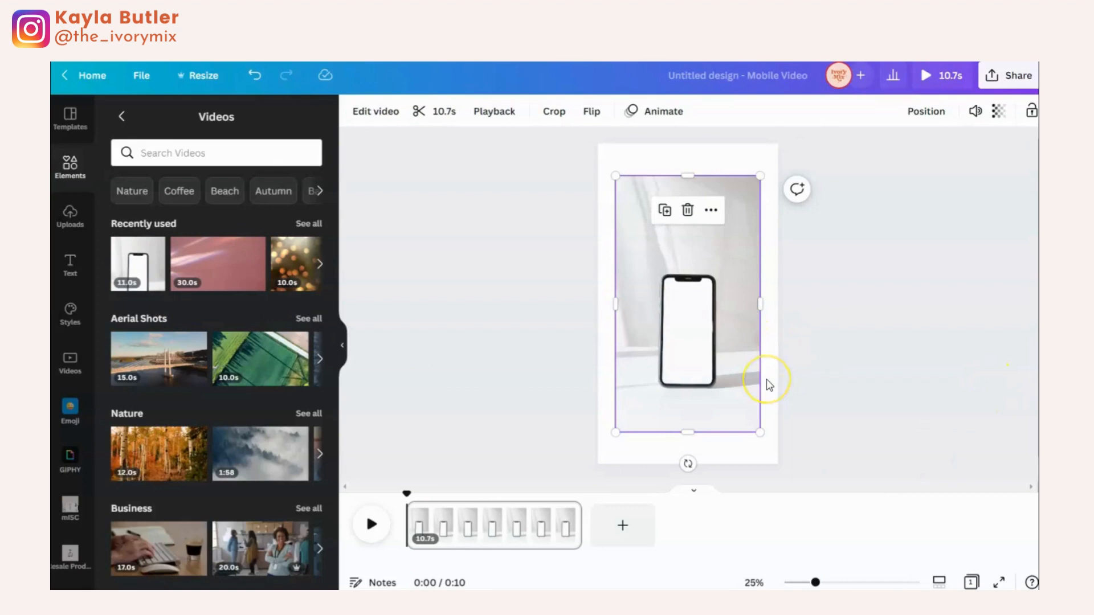
pyautogui.click(688, 304)
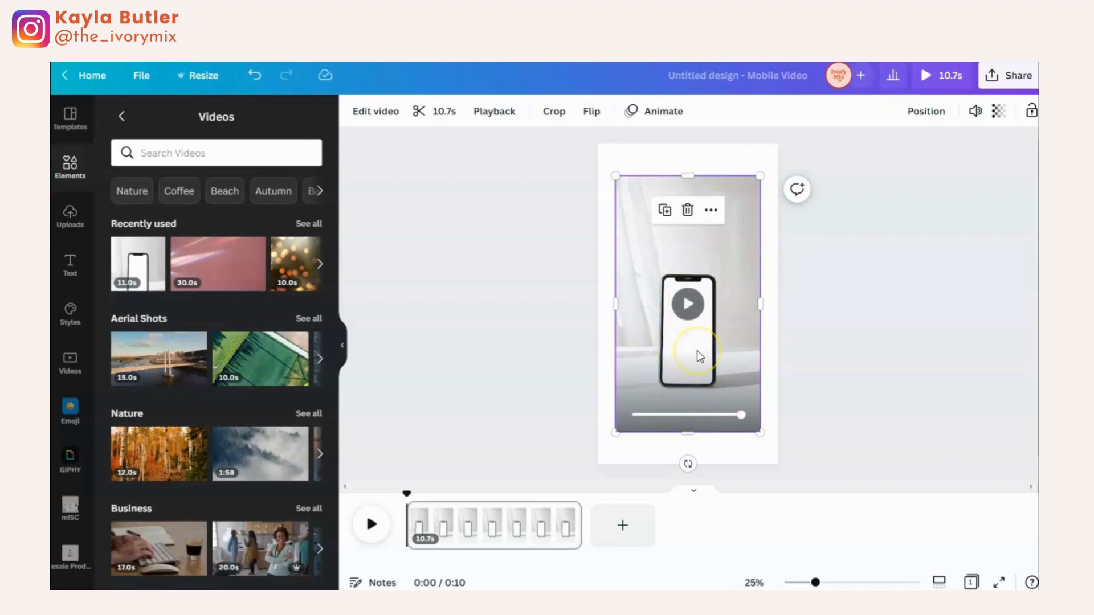
pyautogui.press('Delete')
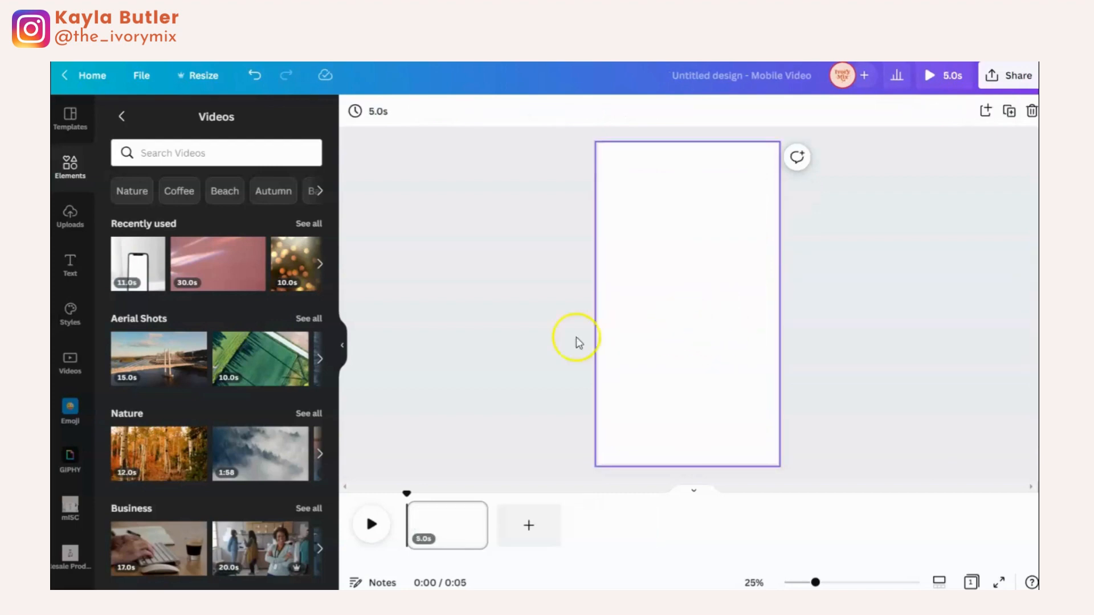
# Search the videos for "background" and browse the results.
pyautogui.click(162, 157)
pyautogui.write('back')
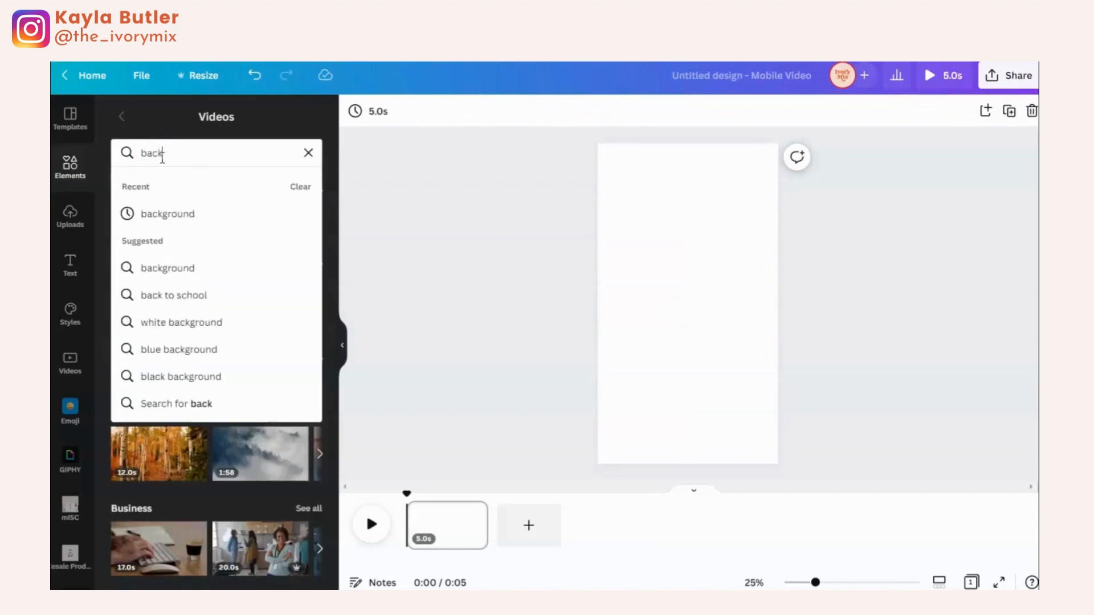
pyautogui.click(197, 207)
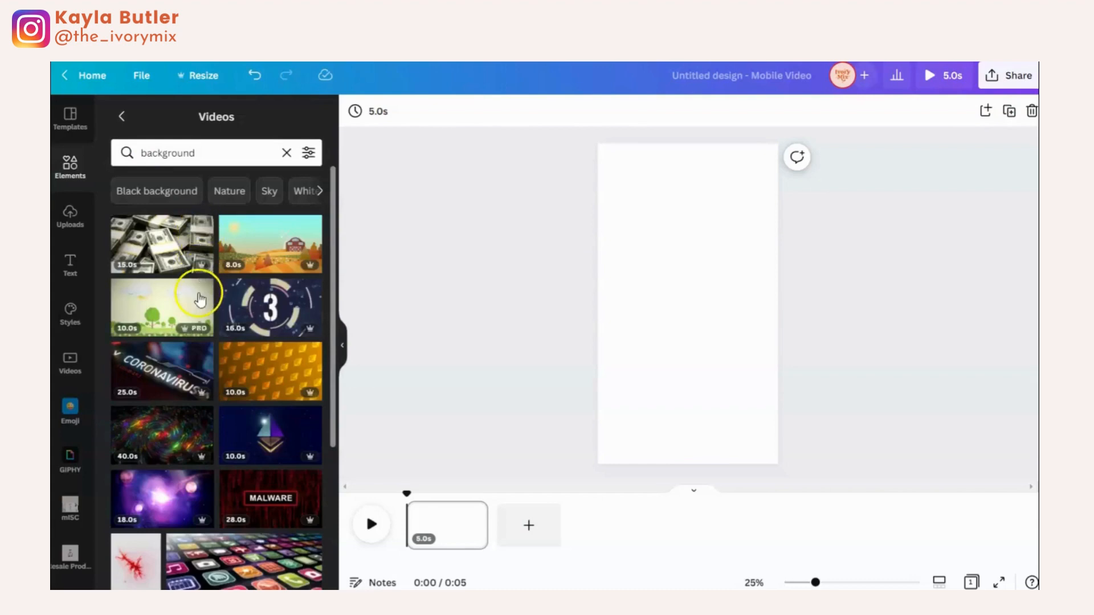
pyautogui.scroll(-3, 196, 299)
pyautogui.scroll(-10, 199, 302)
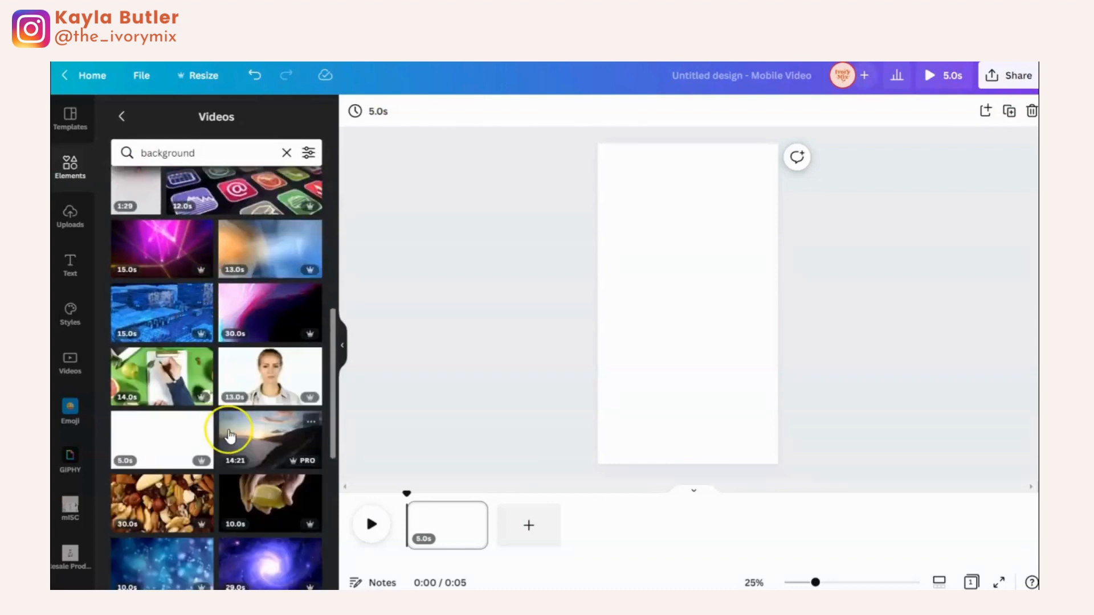
pyautogui.scroll(-5, 229, 436)
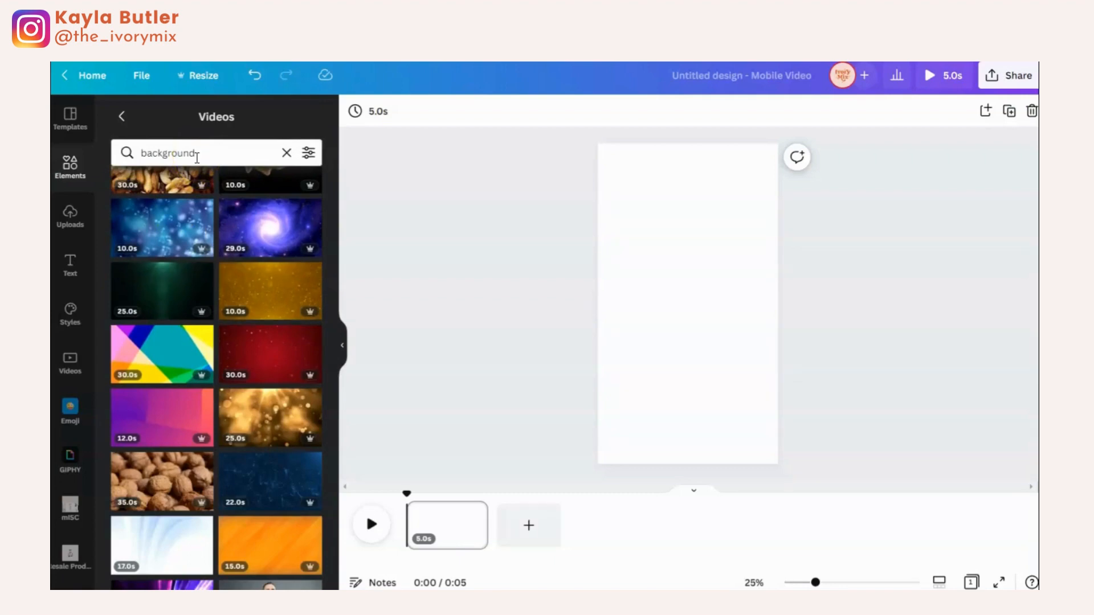
# Filter the background videos to Free and look through the free clips.
pyautogui.click(308, 152)
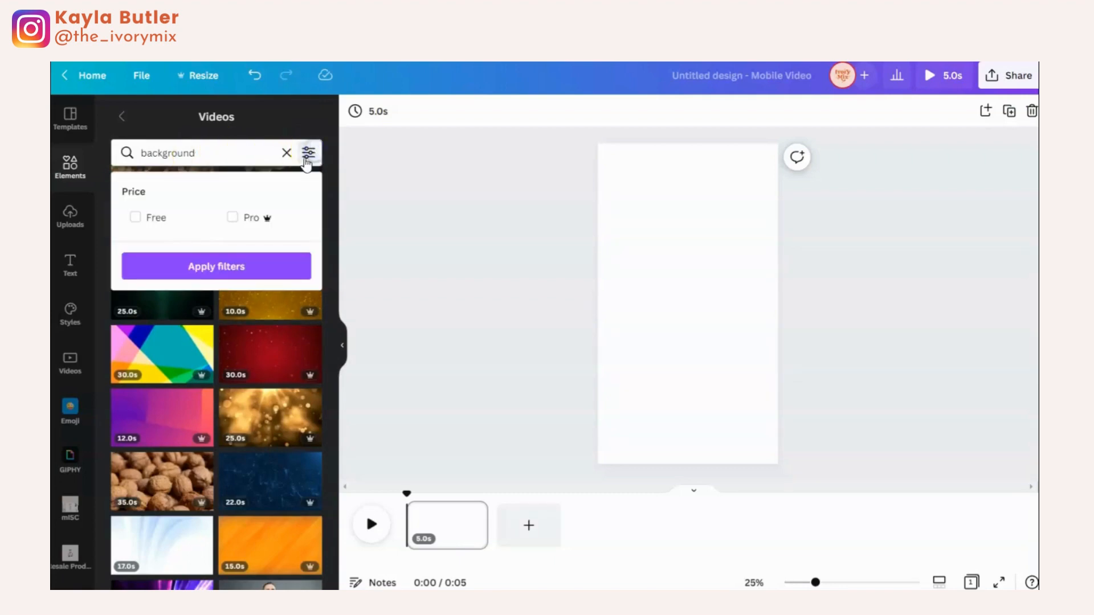
pyautogui.click(135, 217)
pyautogui.click(186, 266)
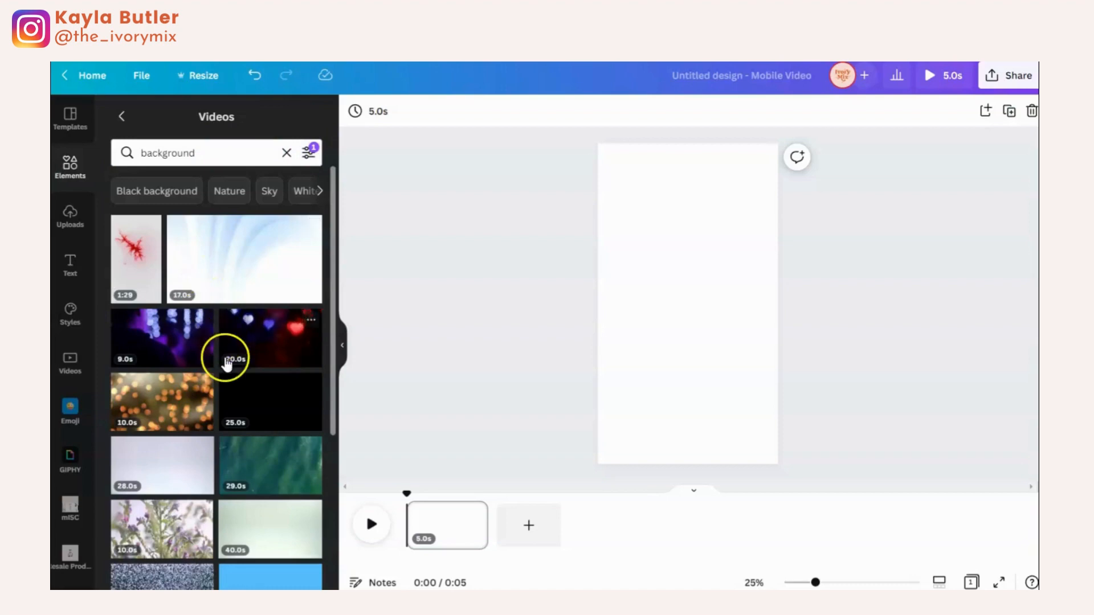
pyautogui.scroll(-3, 228, 360)
pyautogui.click(281, 325)
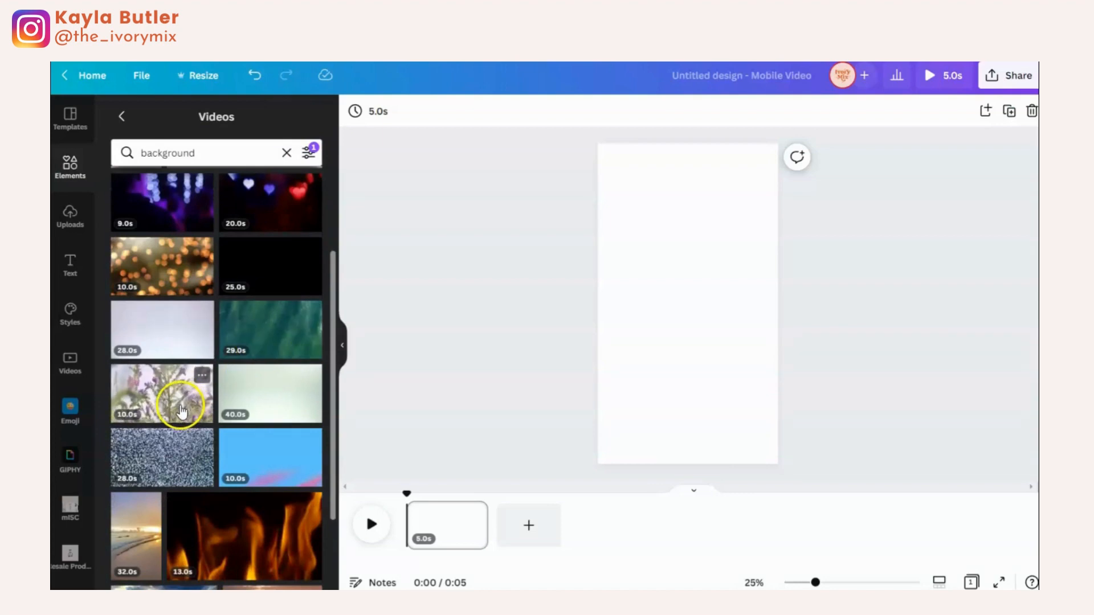
pyautogui.scroll(-4, 181, 411)
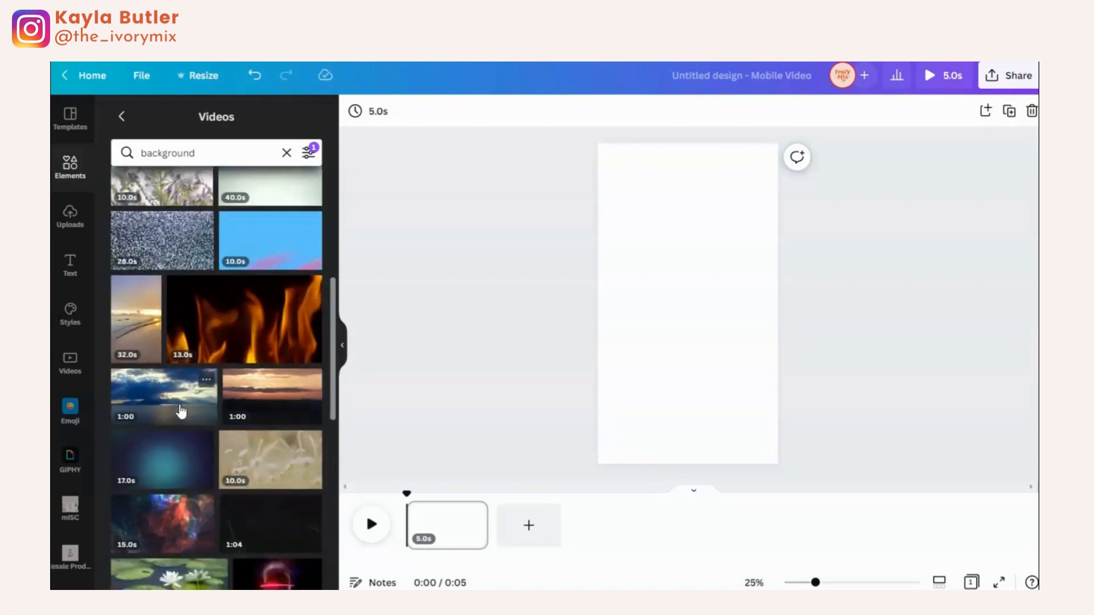
pyautogui.scroll(-6, 181, 410)
pyautogui.scroll(-1, 182, 412)
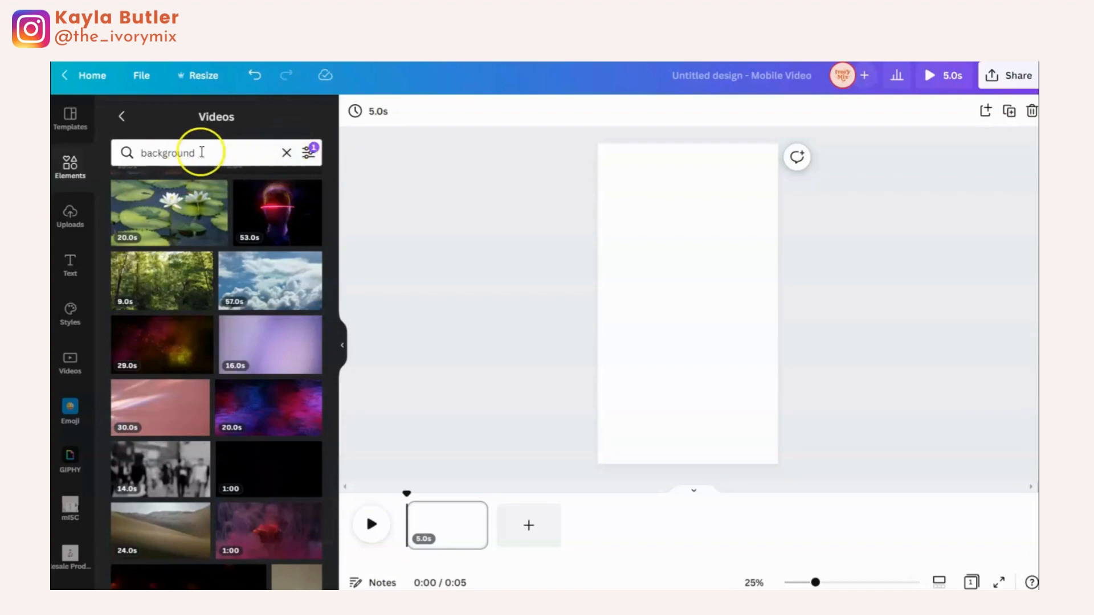
# Search the videos for "screen mockup" and set the 11-second white phone clip as the page background.
pyautogui.click(154, 152)
pyautogui.click(129, 151)
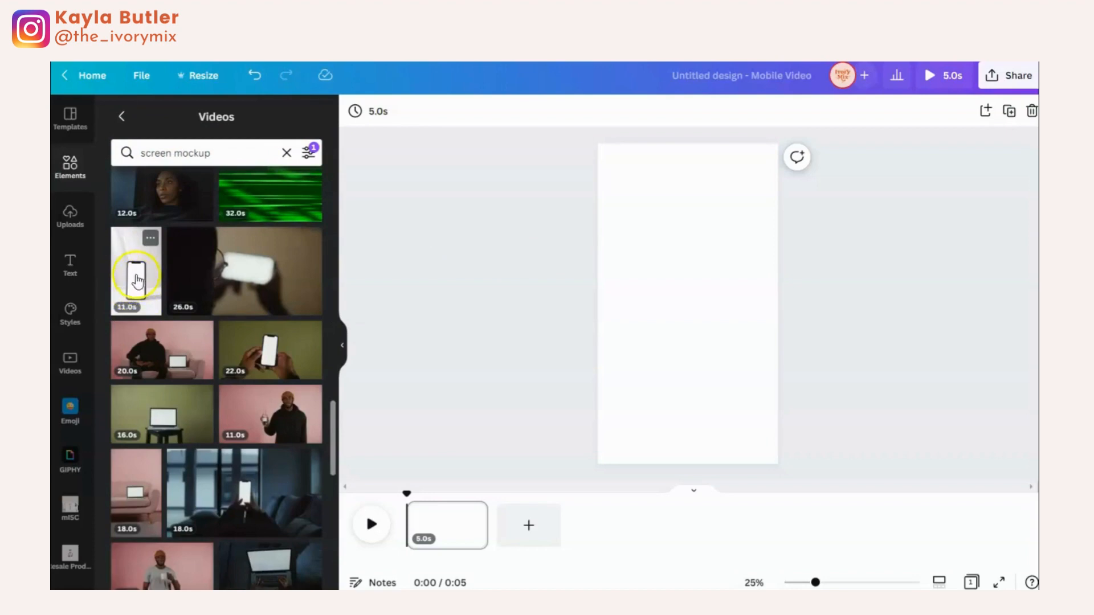
pyautogui.moveTo(137, 279); pyautogui.dragTo(600, 261)
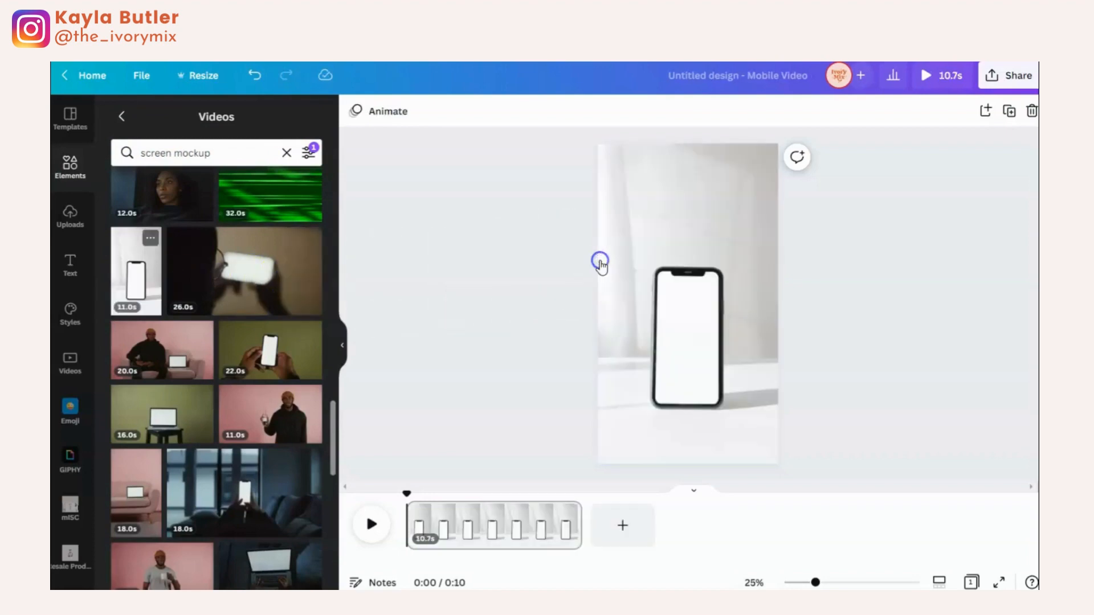
pyautogui.click(824, 322)
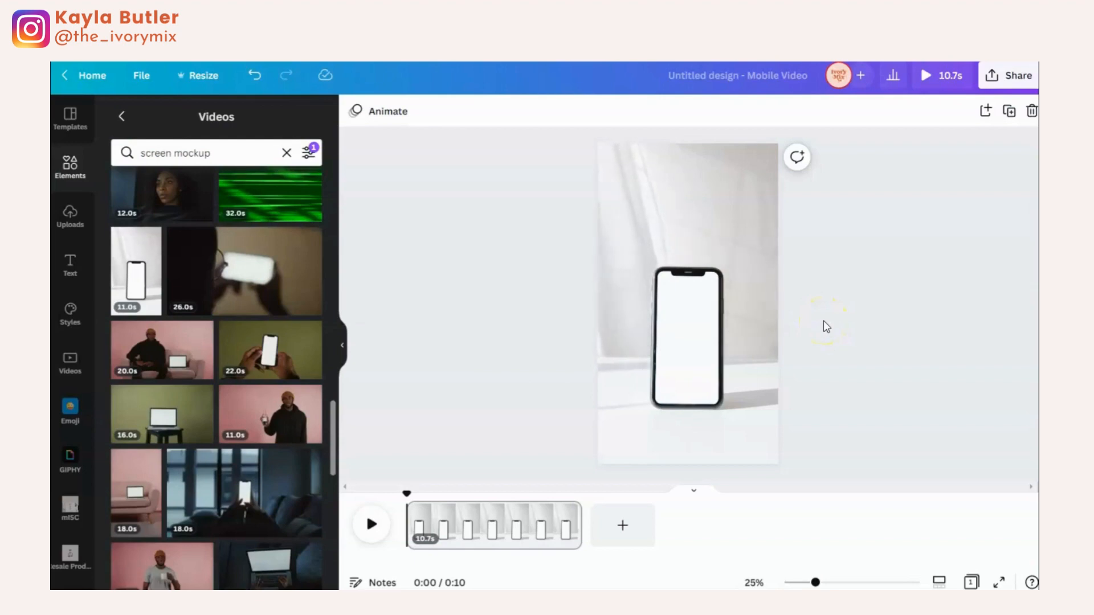
pyautogui.click(623, 381)
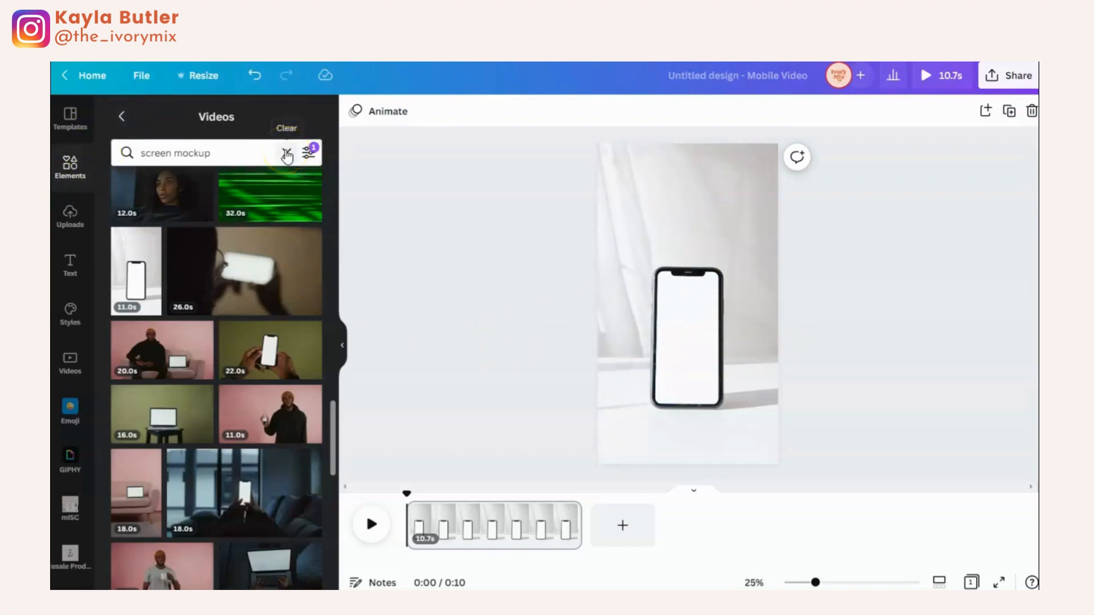
# Open the full collection of frames and search it for "phone".
pyautogui.click(71, 172)
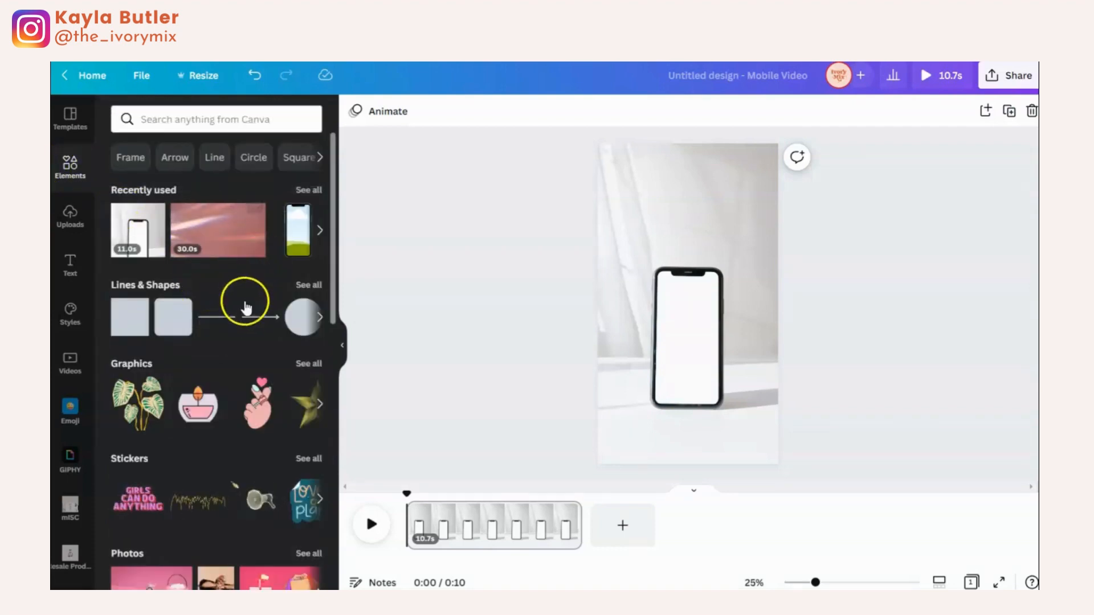
pyautogui.scroll(-5, 233, 319)
pyautogui.scroll(-5, 231, 331)
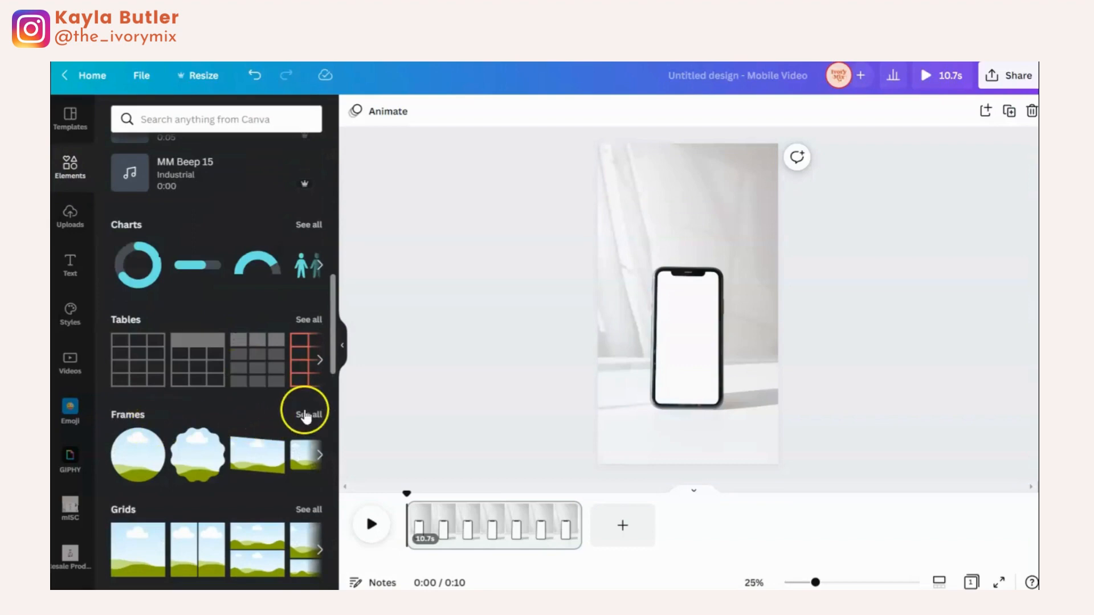
pyautogui.click(307, 415)
pyautogui.click(170, 151)
pyautogui.write('ph')
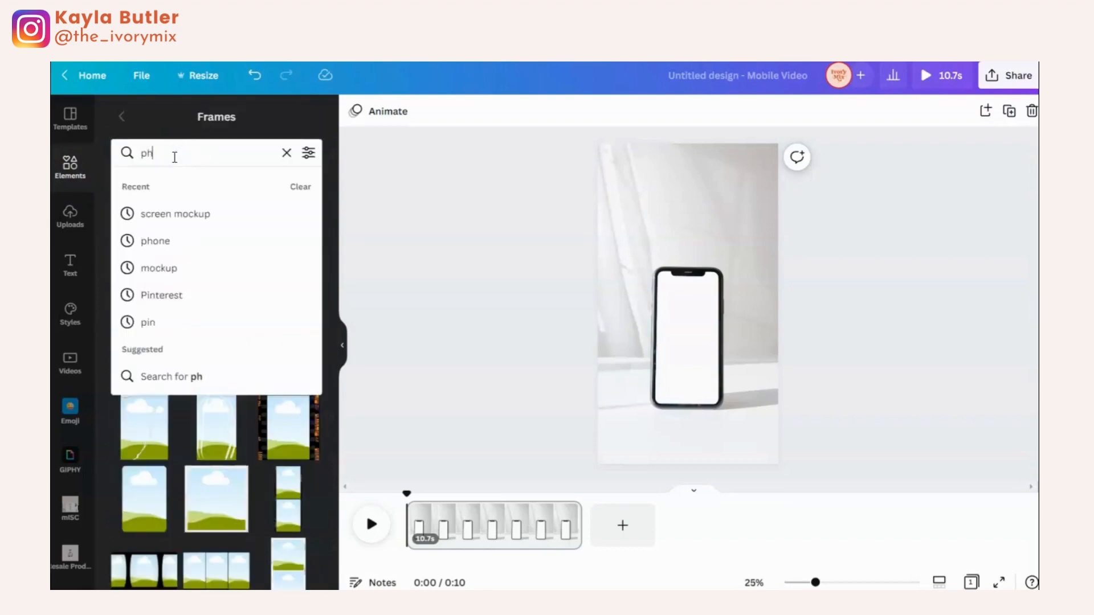
pyautogui.write('one')
pyautogui.click(157, 212)
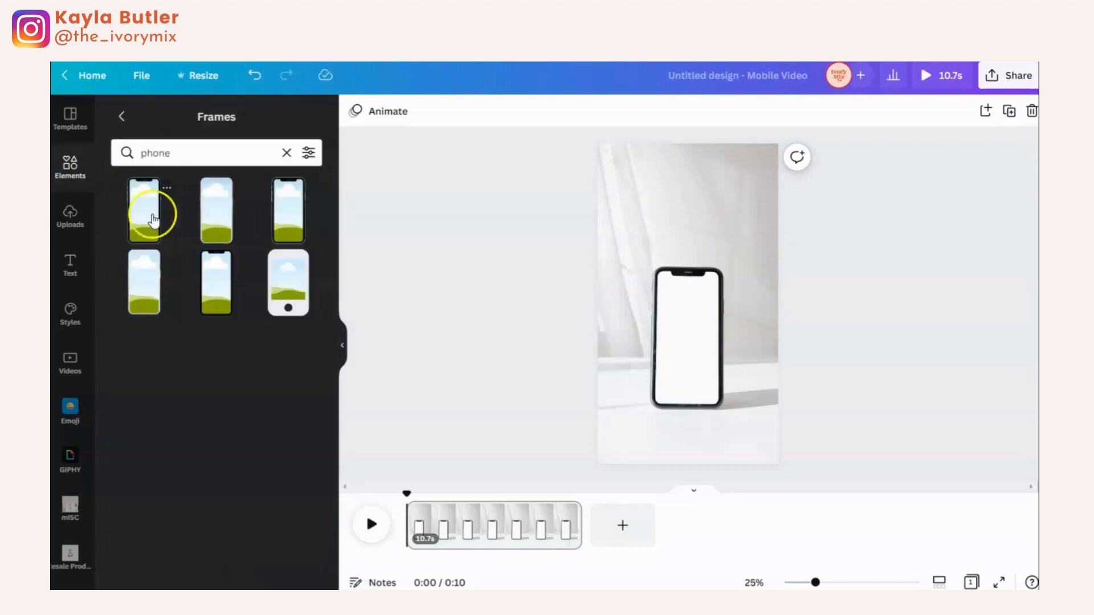
# Add the first black phone frame and move and resize it to cover the phone in the background video.
pyautogui.click(137, 226)
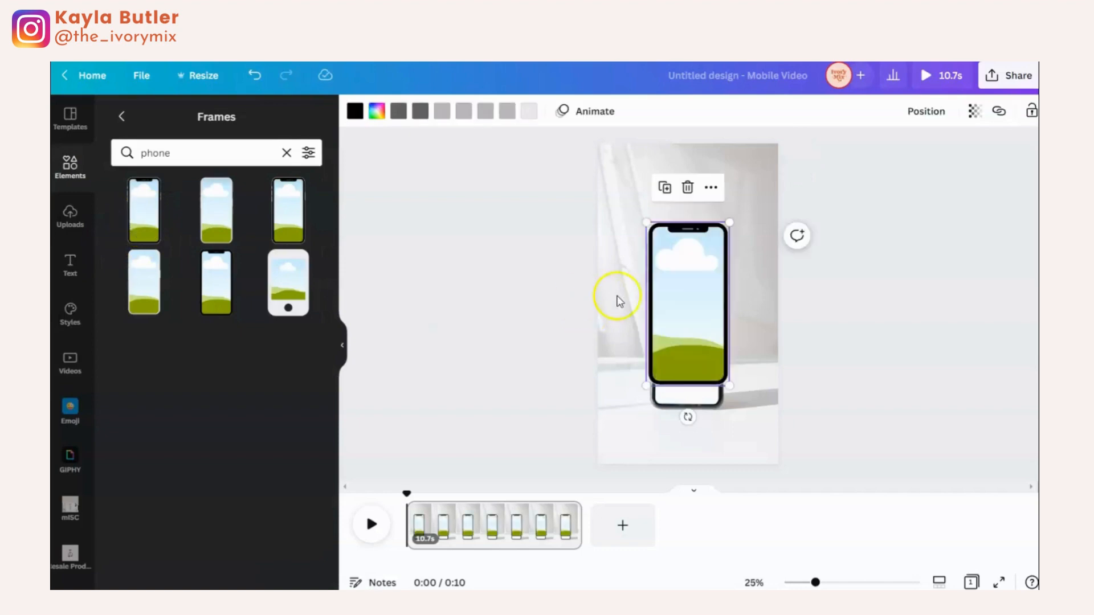
pyautogui.moveTo(698, 307); pyautogui.dragTo(696, 320)
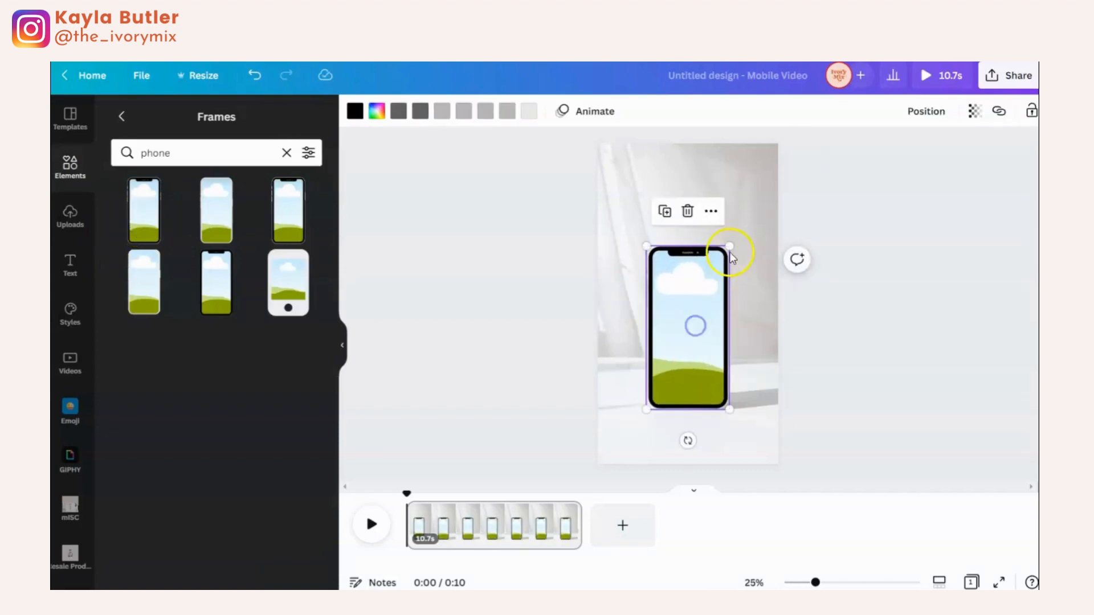
pyautogui.moveTo(728, 249)
pyautogui.mouseDown()
pyautogui.moveTo(714, 264)
pyautogui.moveTo(724, 258)
pyautogui.mouseUp()
pyautogui.moveTo(686, 310); pyautogui.dragTo(689, 312)
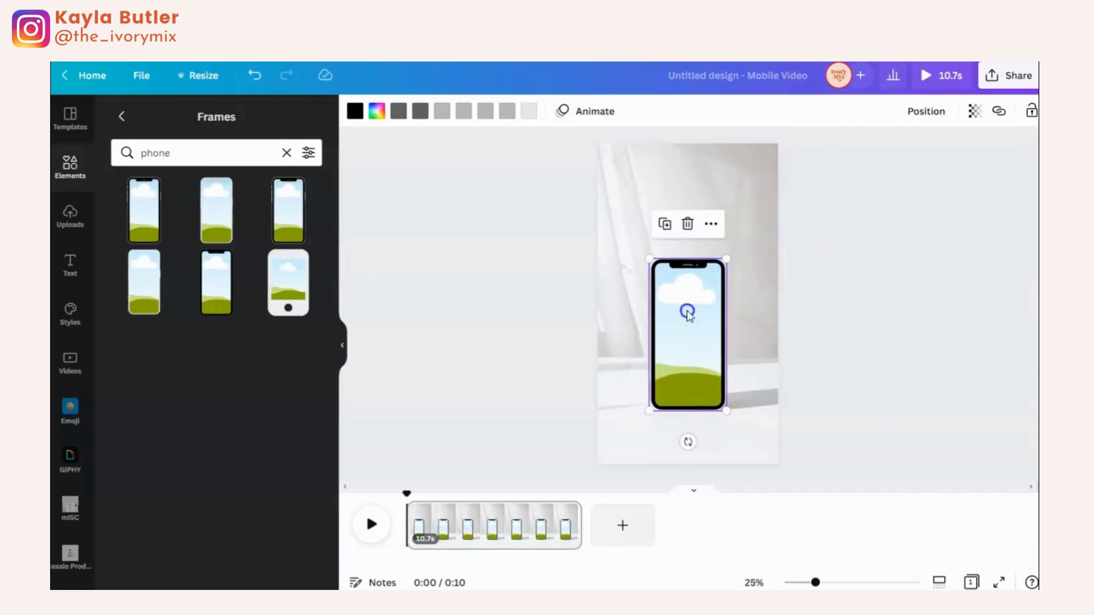
# Fill the phone frame with the uploaded green "Your Headline Goes Here" image and preview the finished video.
pyautogui.click(70, 215)
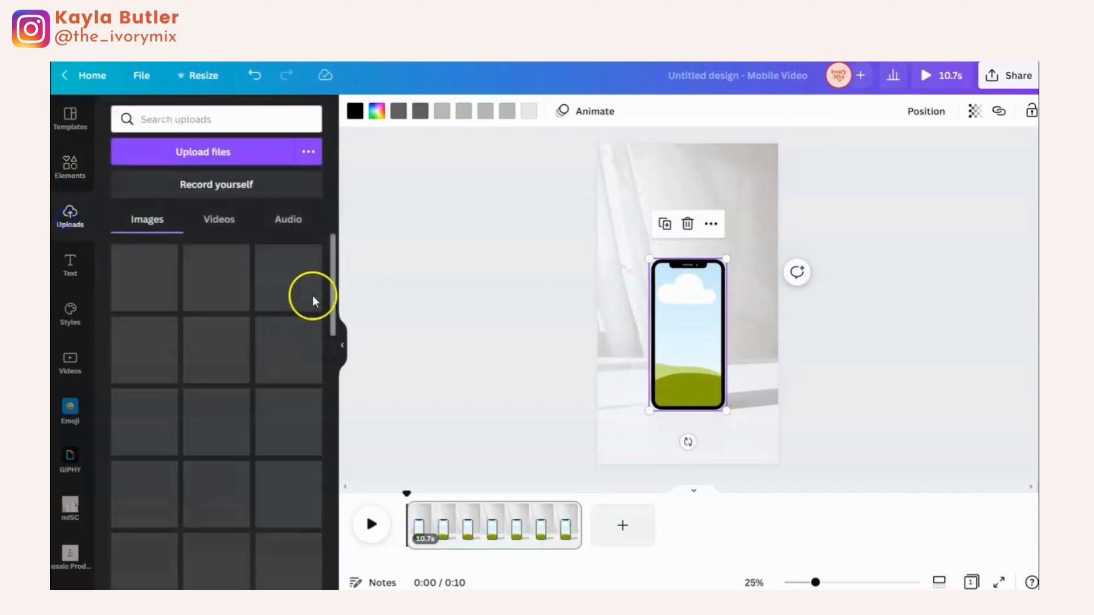
pyautogui.scroll(-10, 266, 462)
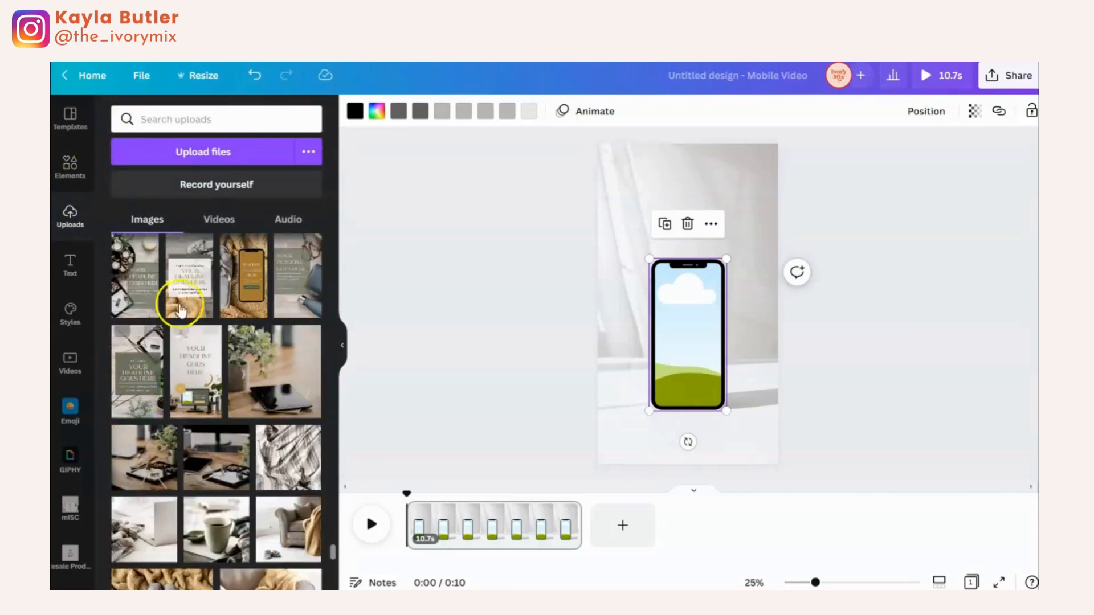
pyautogui.moveTo(121, 403); pyautogui.dragTo(661, 336)
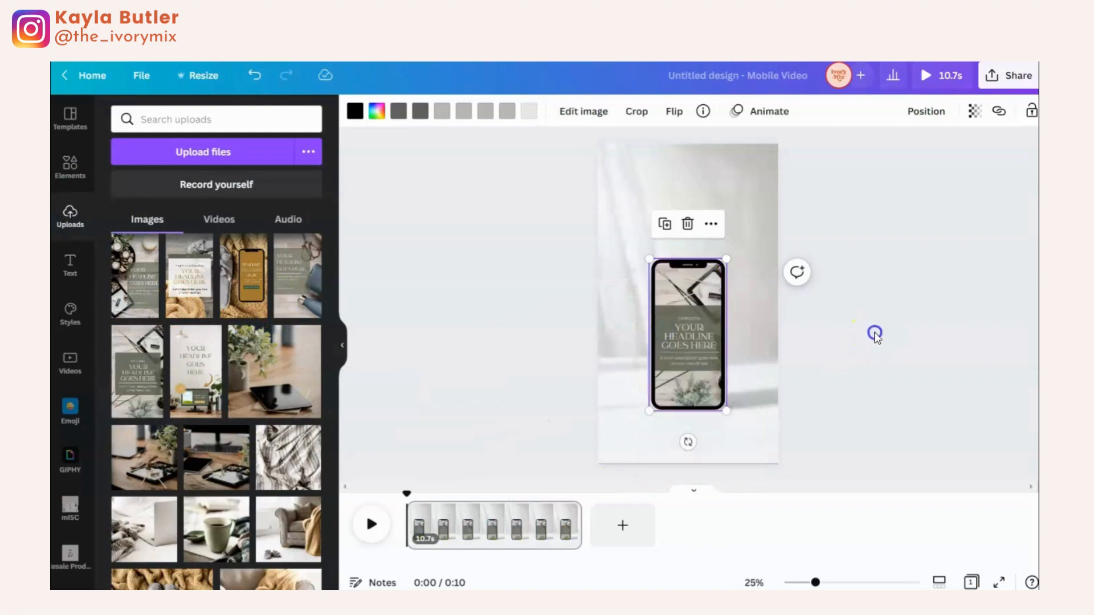
pyautogui.click(875, 334)
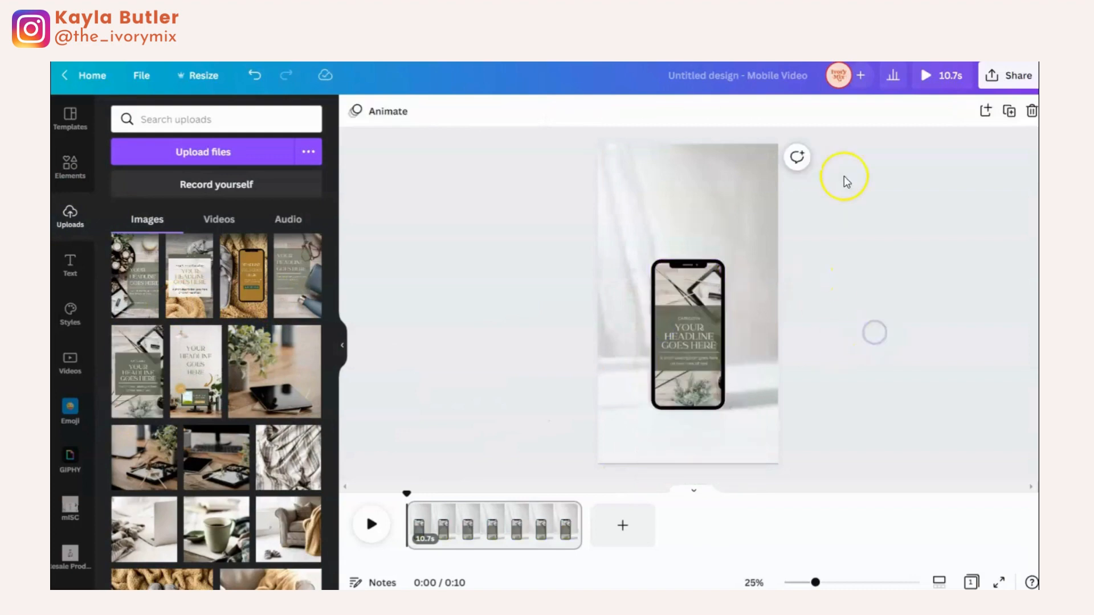
pyautogui.click(943, 76)
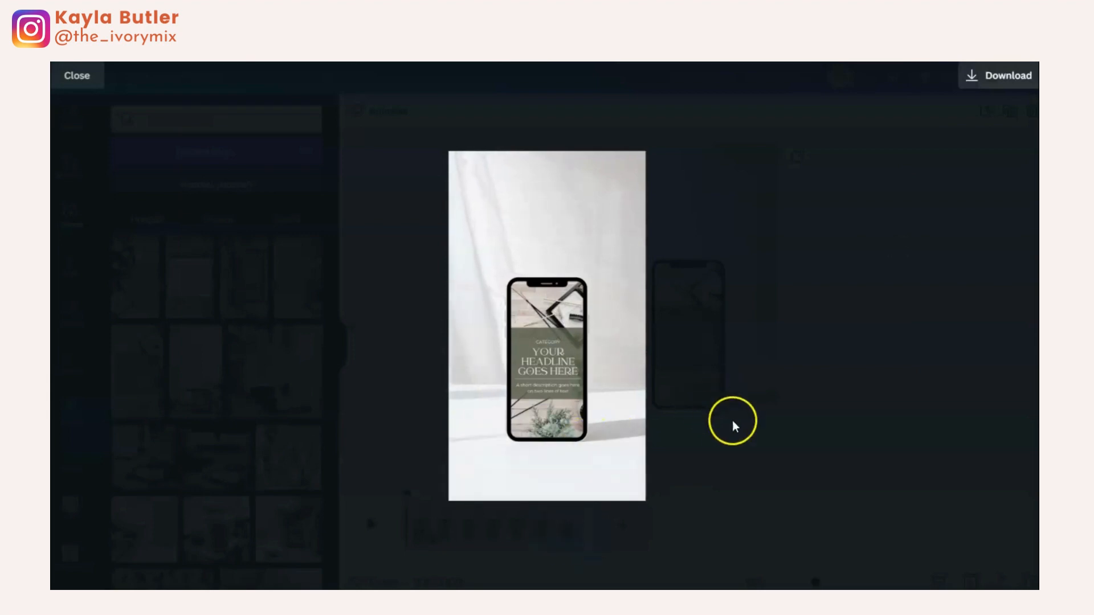
# Exit the open preview, play back the version with the heading, subheading and caption text, and return to the editor.
pyautogui.click(605, 455)
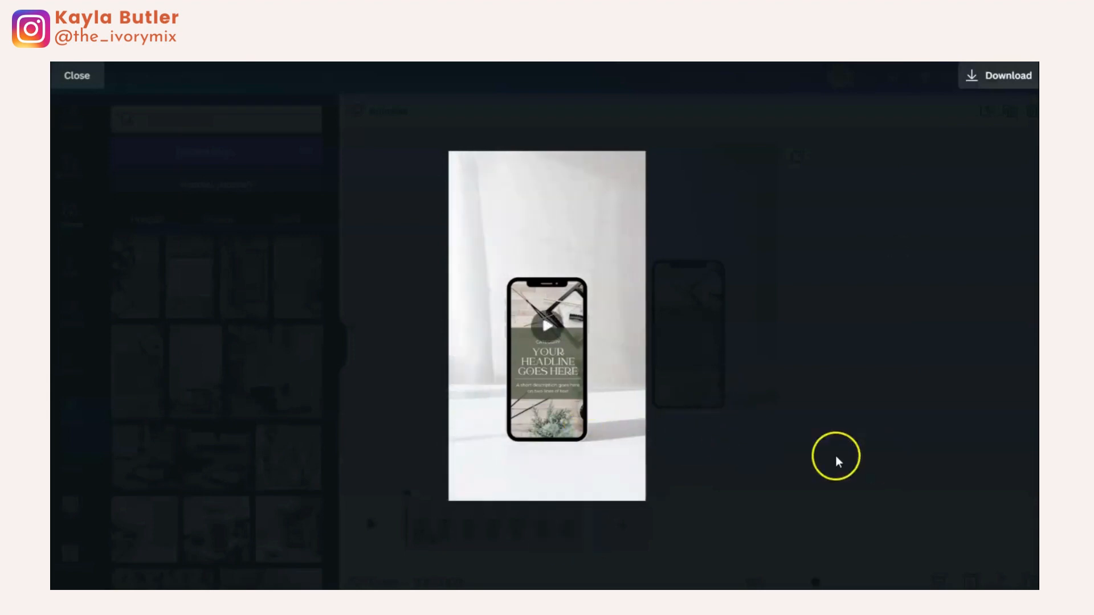
pyautogui.click(847, 227)
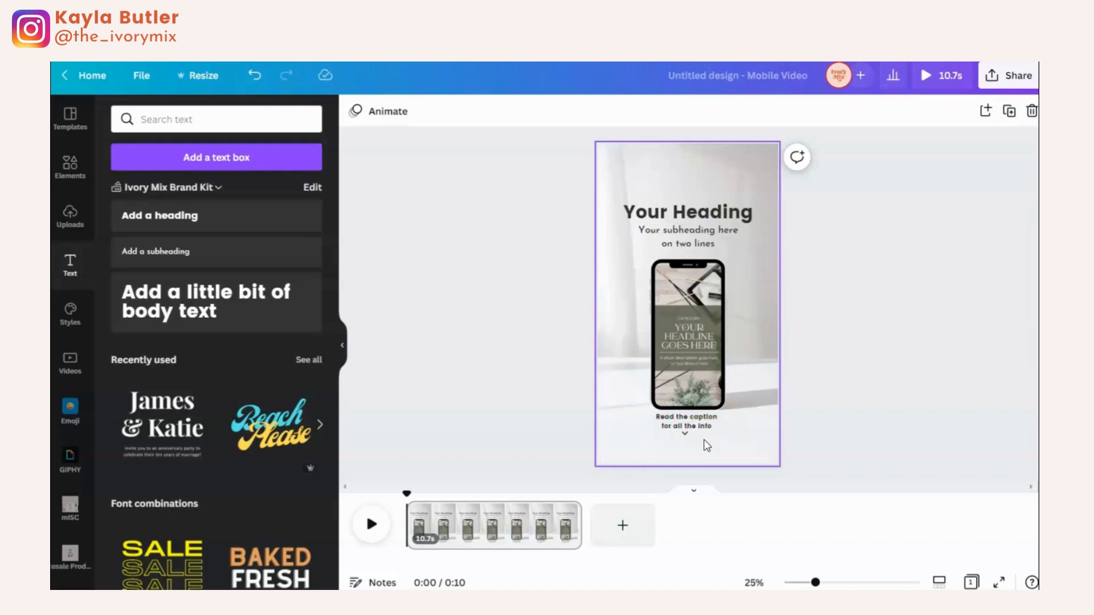
pyautogui.click(948, 75)
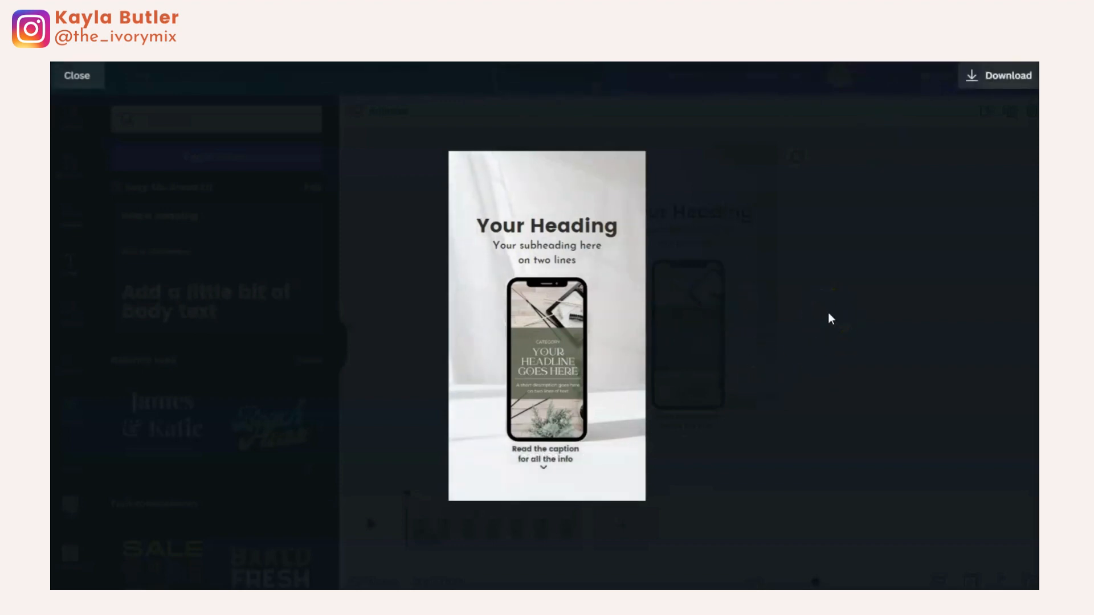
pyautogui.press('Escape')
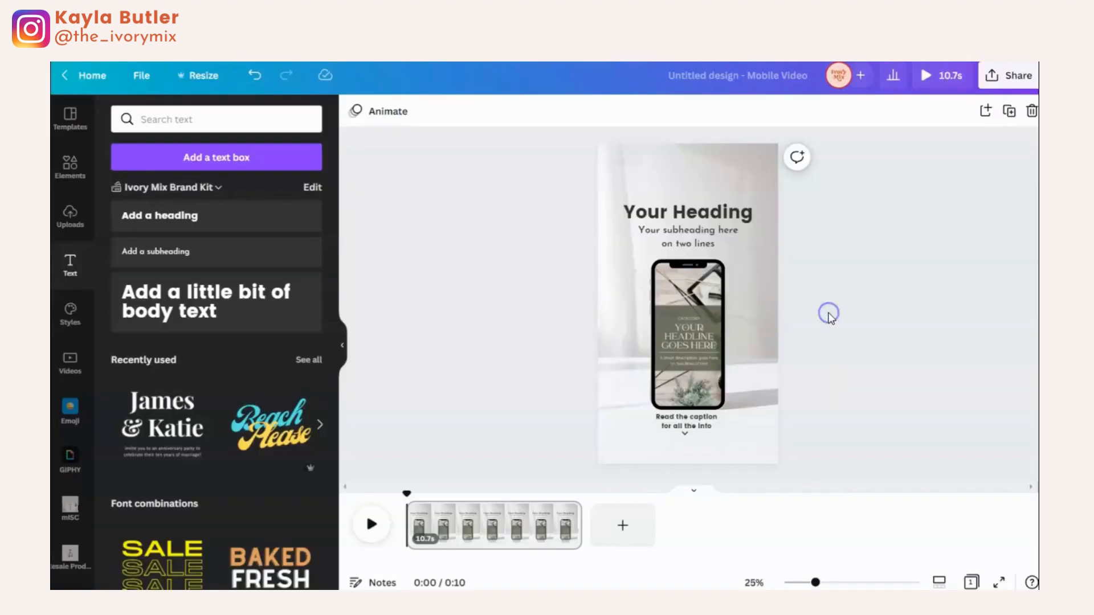
# Trim the end of the page's background clip to a duration of 4.0 seconds and preview the shortened video.
pyautogui.click(429, 541)
pyautogui.click(426, 538)
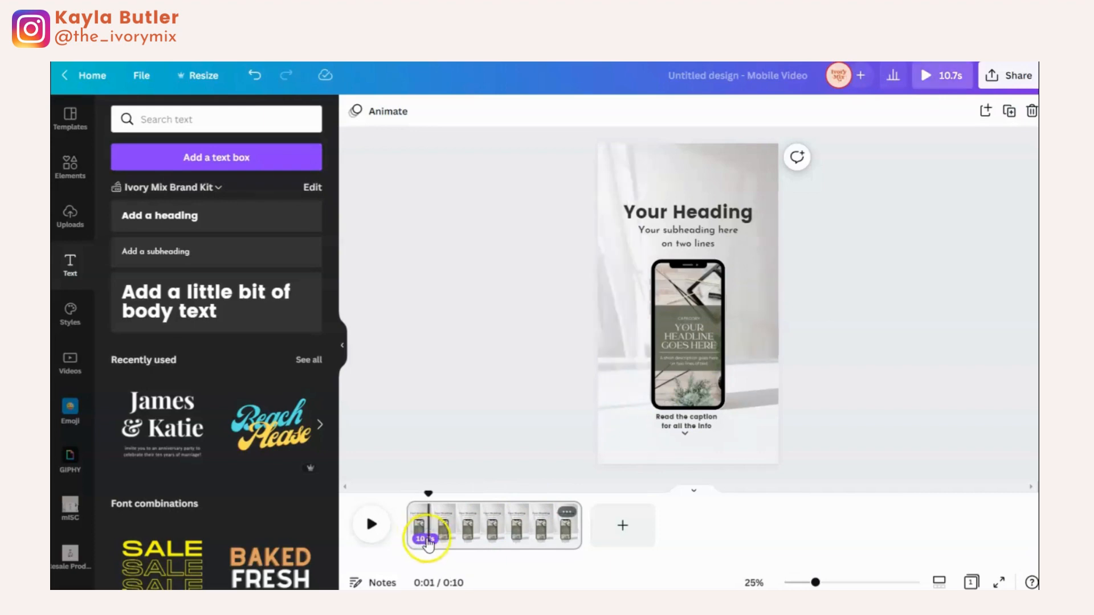
pyautogui.click(688, 155)
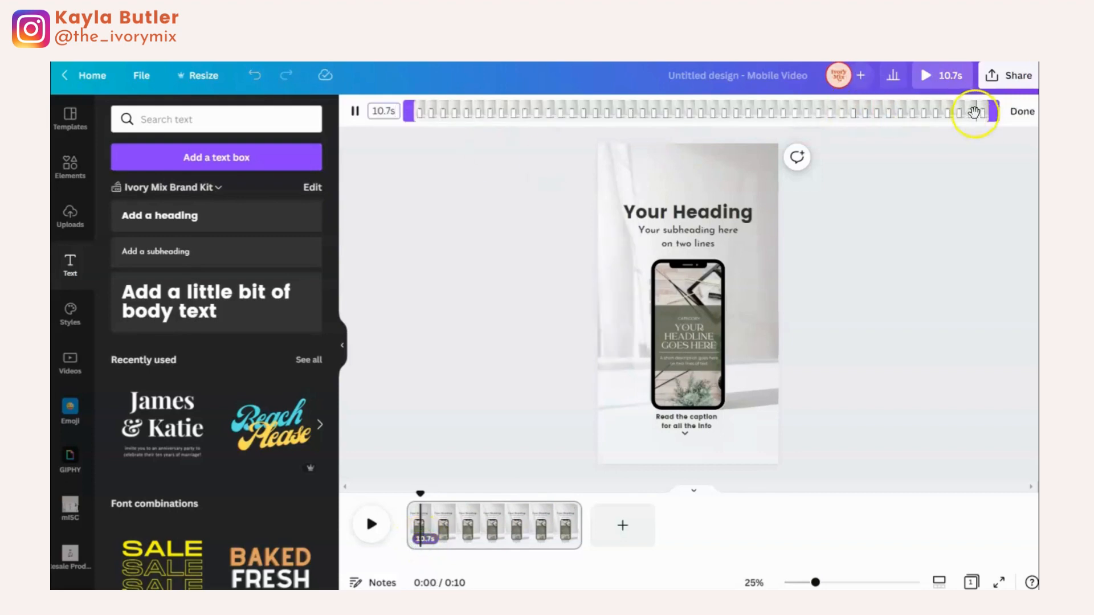
pyautogui.moveTo(994, 111); pyautogui.dragTo(631, 119)
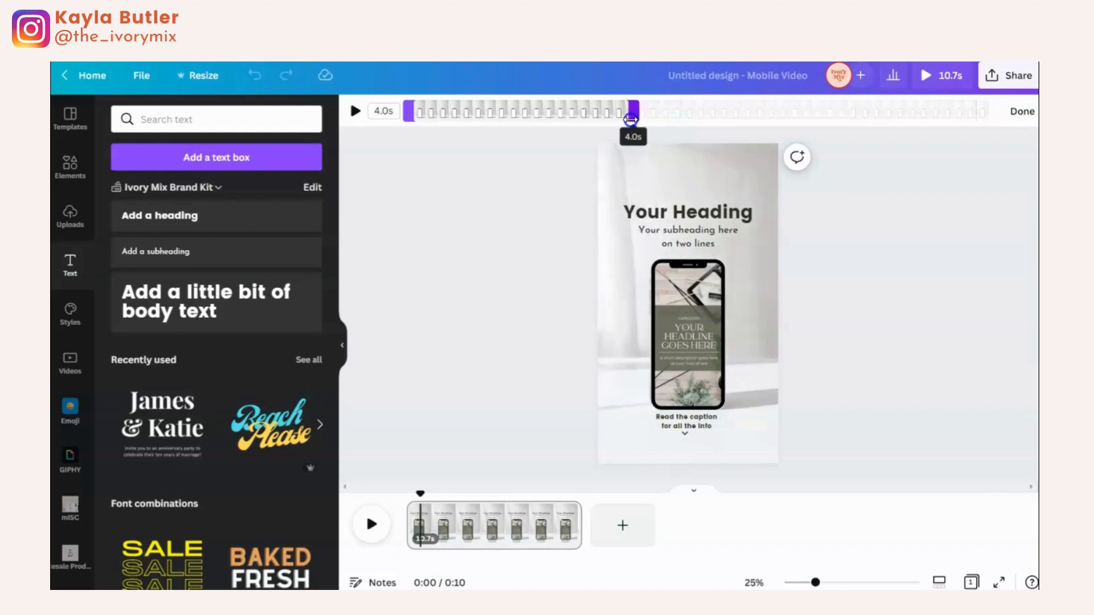
pyautogui.click(930, 75)
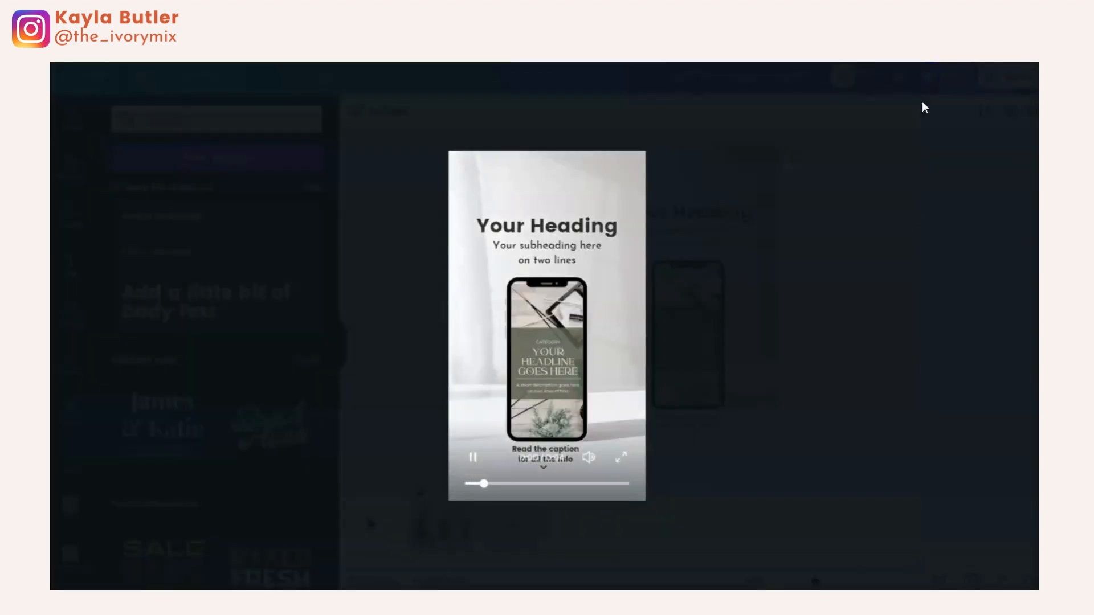